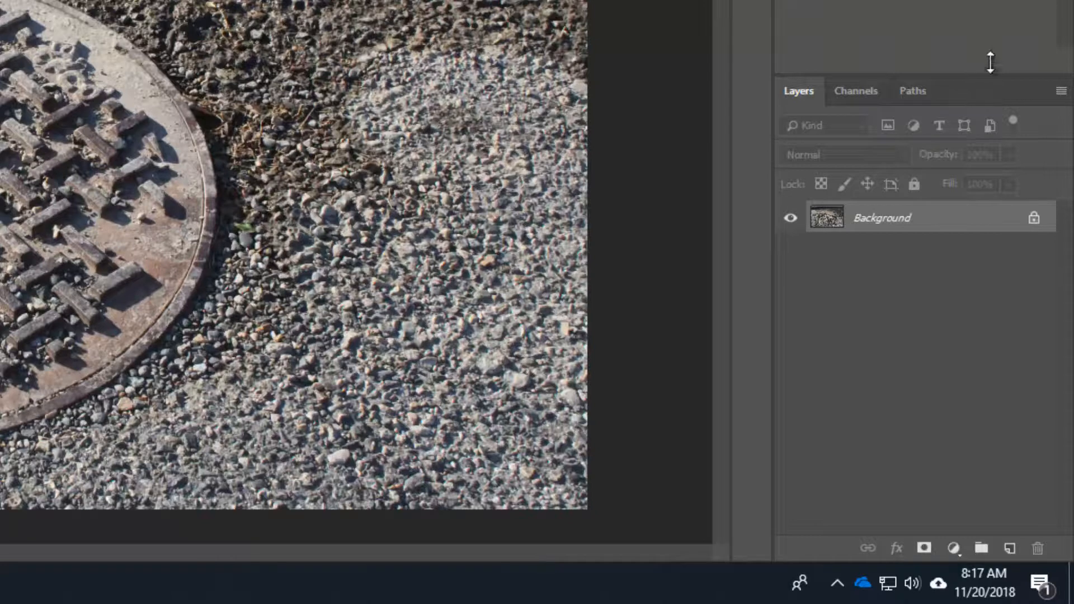
right_click(990, 90)
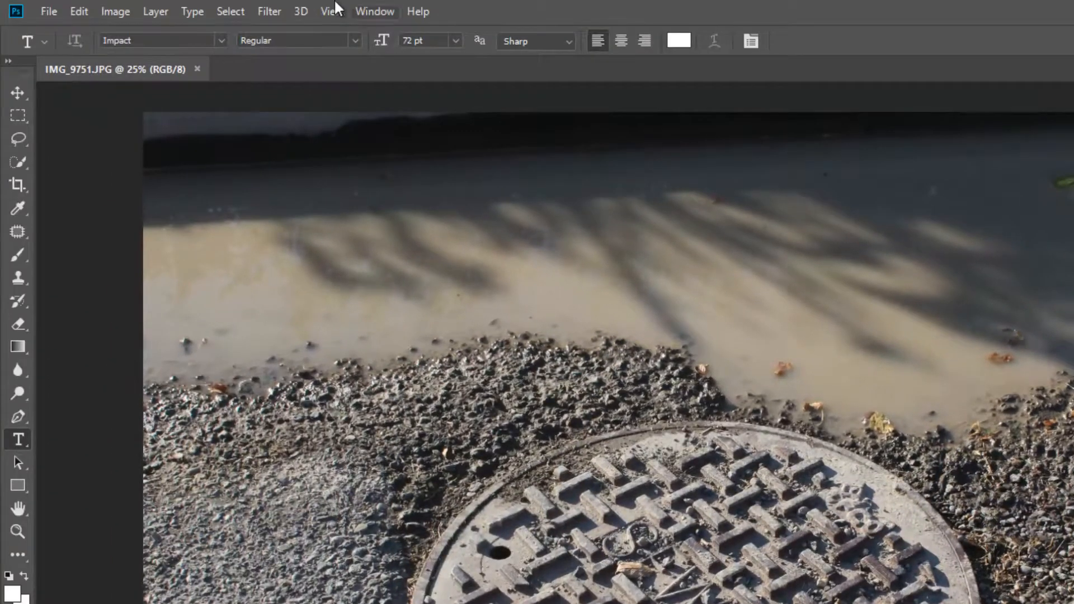
click(374, 11)
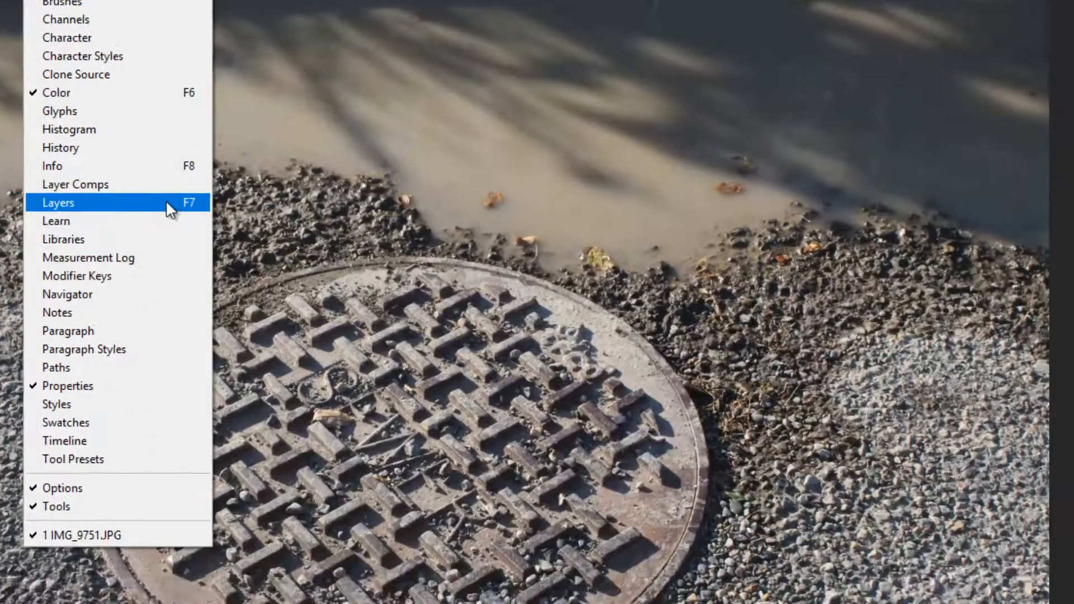
click(482, 373)
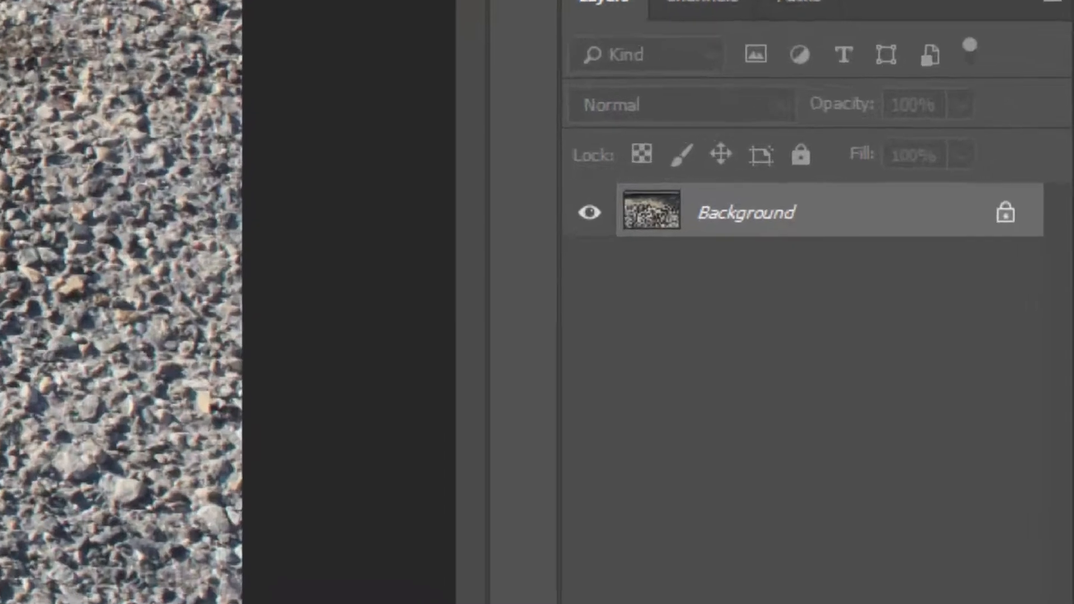
Add a new empty layer above the Background and scribble random white brush strokes across the photo
click(1005, 545)
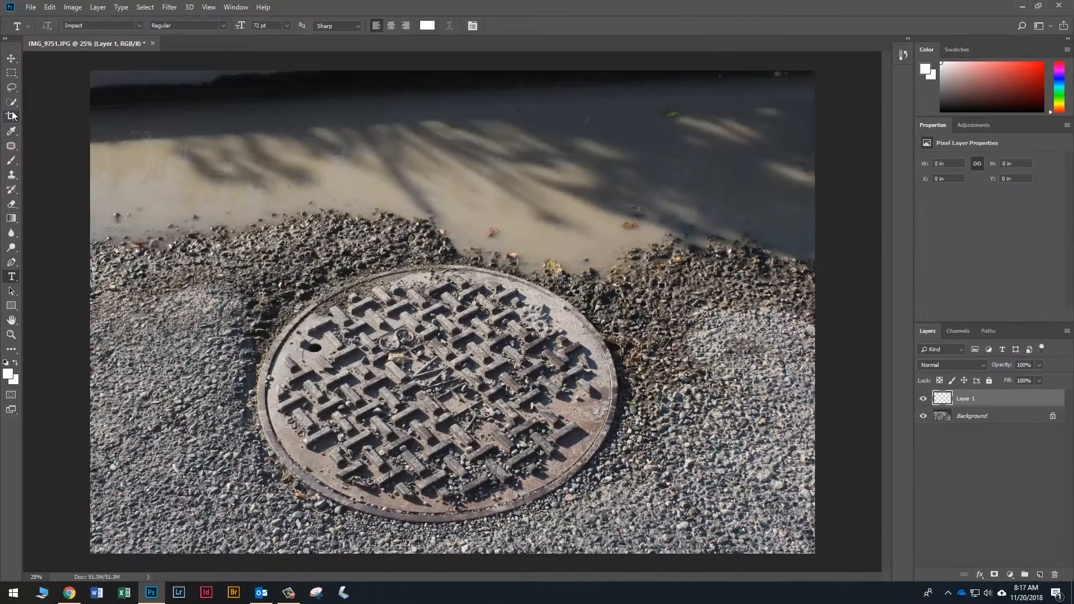
click(11, 160)
drag(428, 394, 442, 355)
mouse_move(537, 329)
mouse_down()
mouse_move(503, 253)
mouse_move(558, 336)
mouse_move(305, 216)
mouse_move(815, 256)
mouse_up()
mouse_move(91, 439)
mouse_down()
mouse_move(648, 338)
mouse_move(263, 187)
mouse_up()
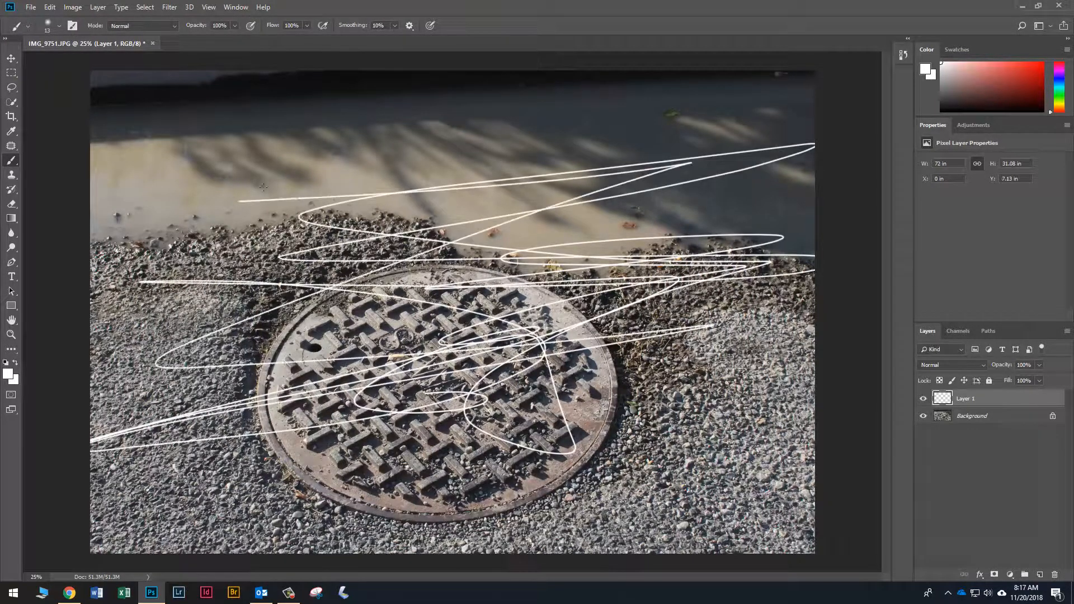
Lasso a large freehand area over the middle of the photo, fill it with white and deselect it
click(11, 88)
mouse_move(284, 154)
mouse_down()
mouse_move(604, 403)
mouse_move(422, 122)
mouse_move(395, 119)
mouse_up()
key(alt+BackSpace)
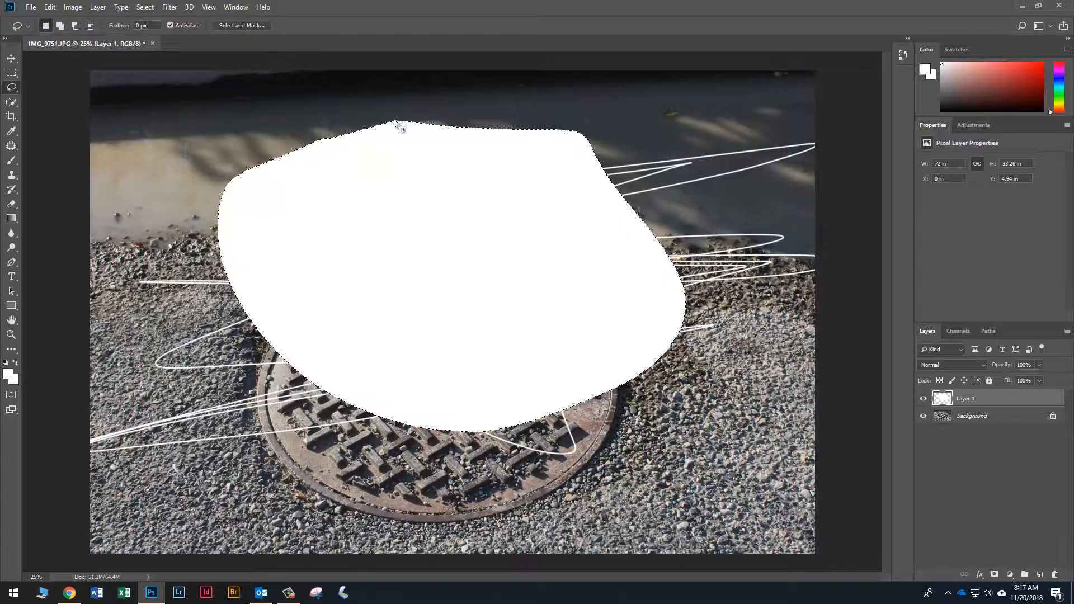
key(ctrl+d)
Toggle the visibility of Layer 1 off and on to compare it with the untouched Background photo
click(924, 399)
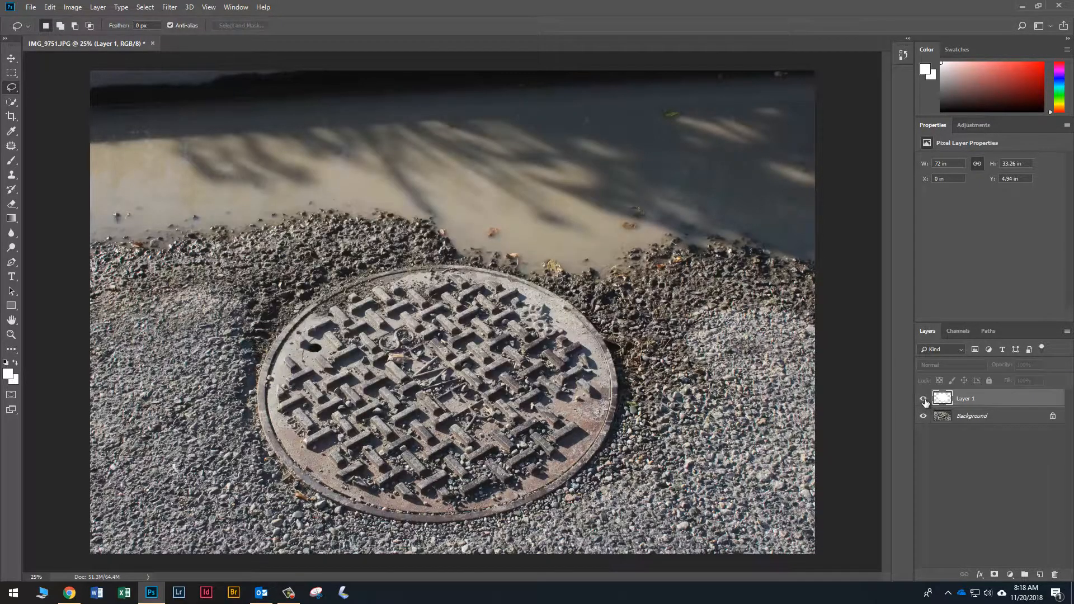
click(924, 399)
click(923, 399)
click(923, 398)
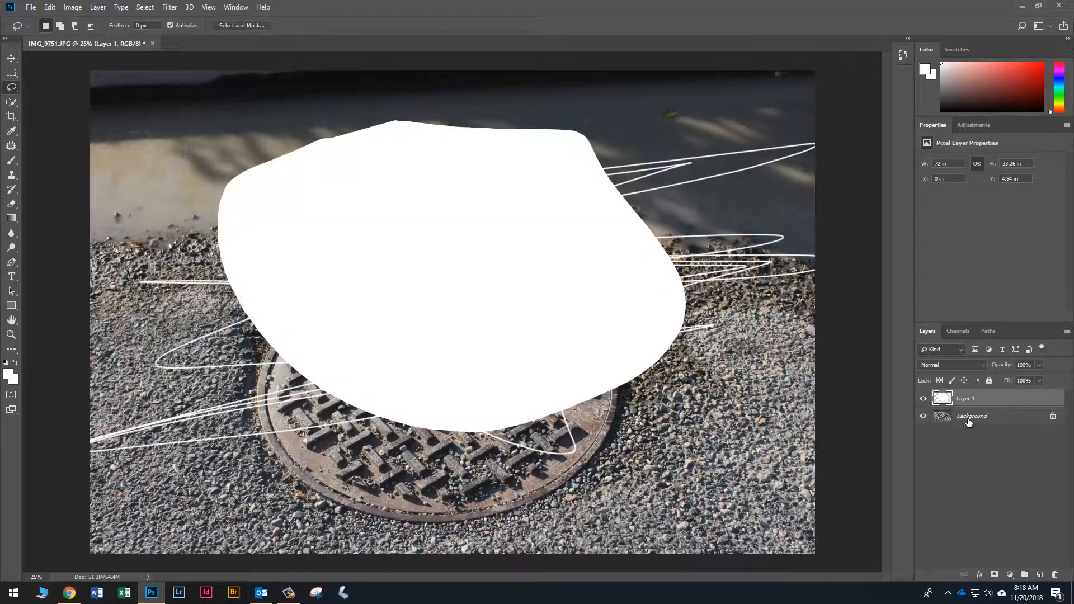
click(923, 399)
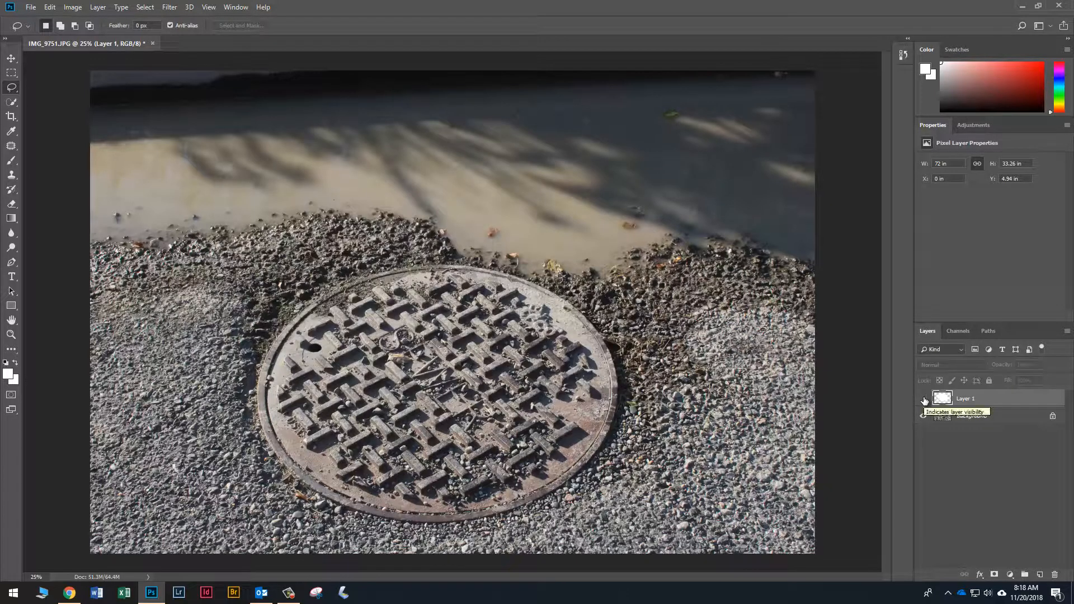
click(923, 399)
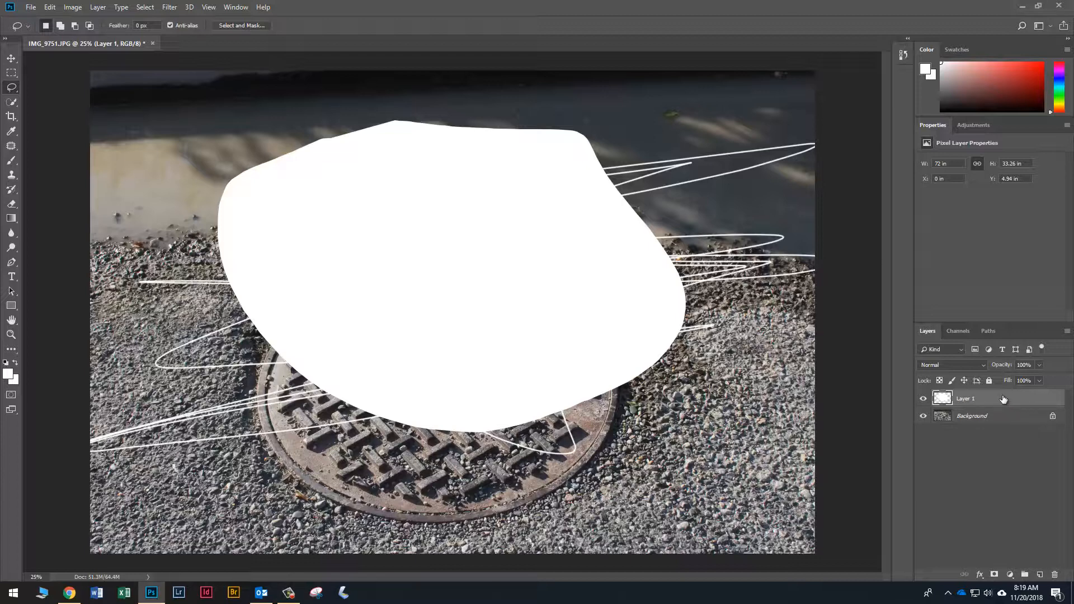
Delete the scribbled Layer 1 and duplicate the Background layer
key(Delete)
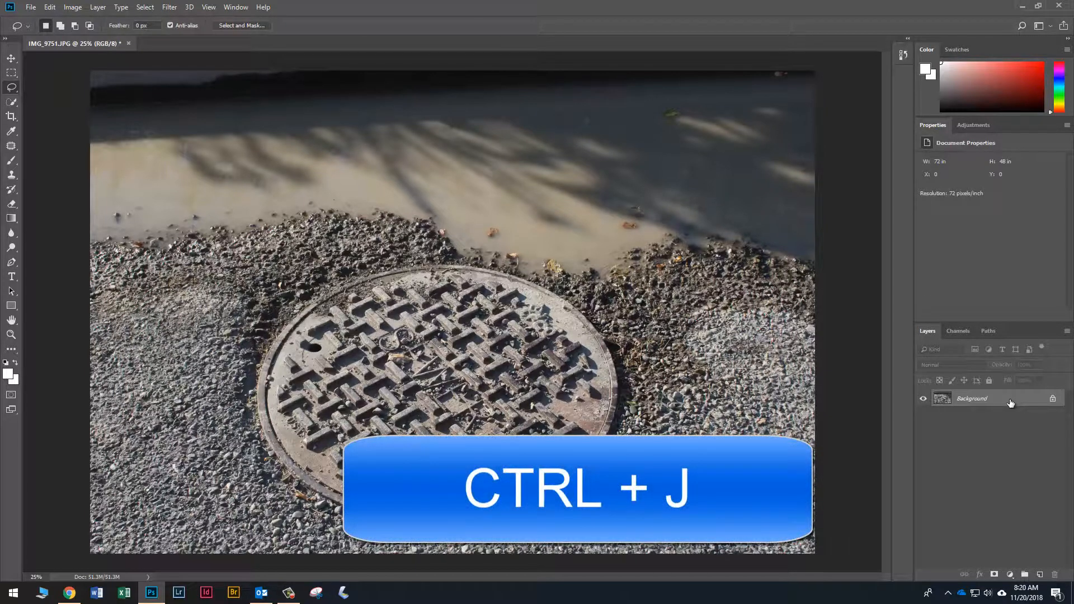
key(ctrl+j)
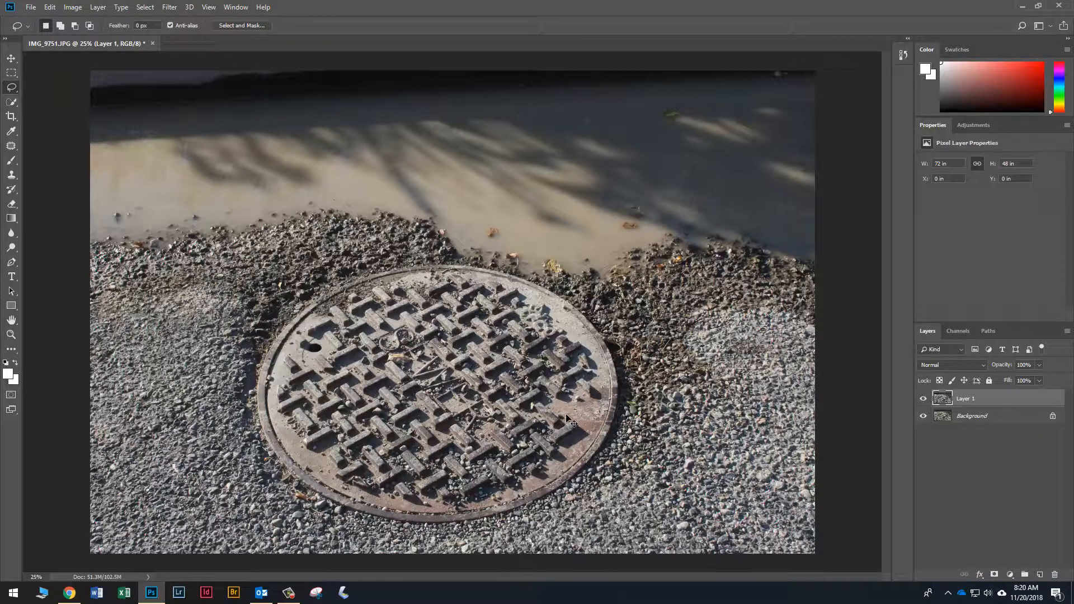
Brighten the duplicated layer with a Levels adjustment, setting the midtone input level to 4.16
key(ctrl+l)
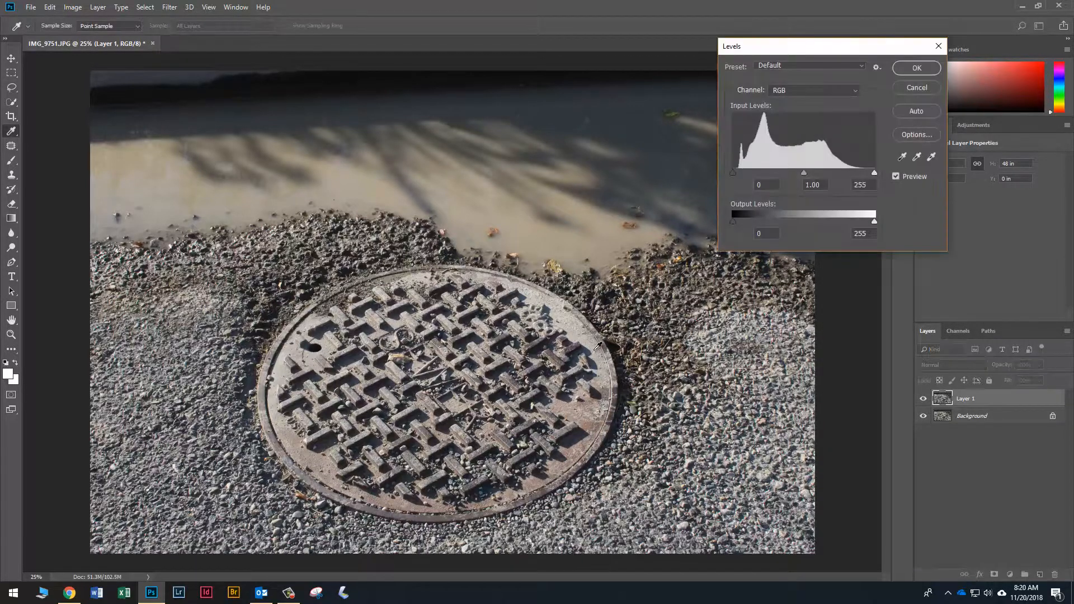
drag(805, 173, 741, 172)
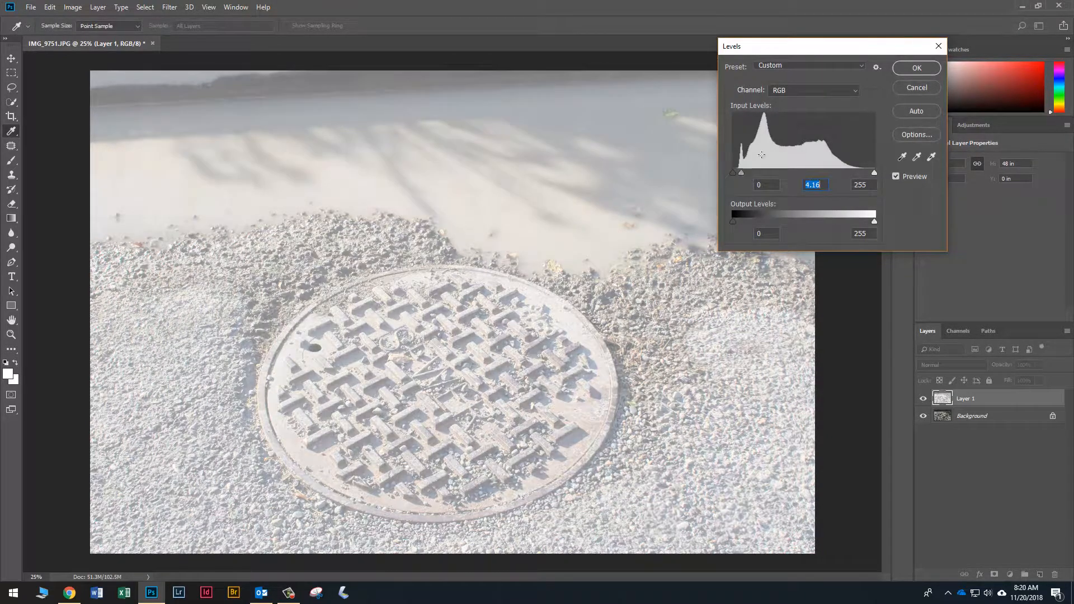
click(905, 69)
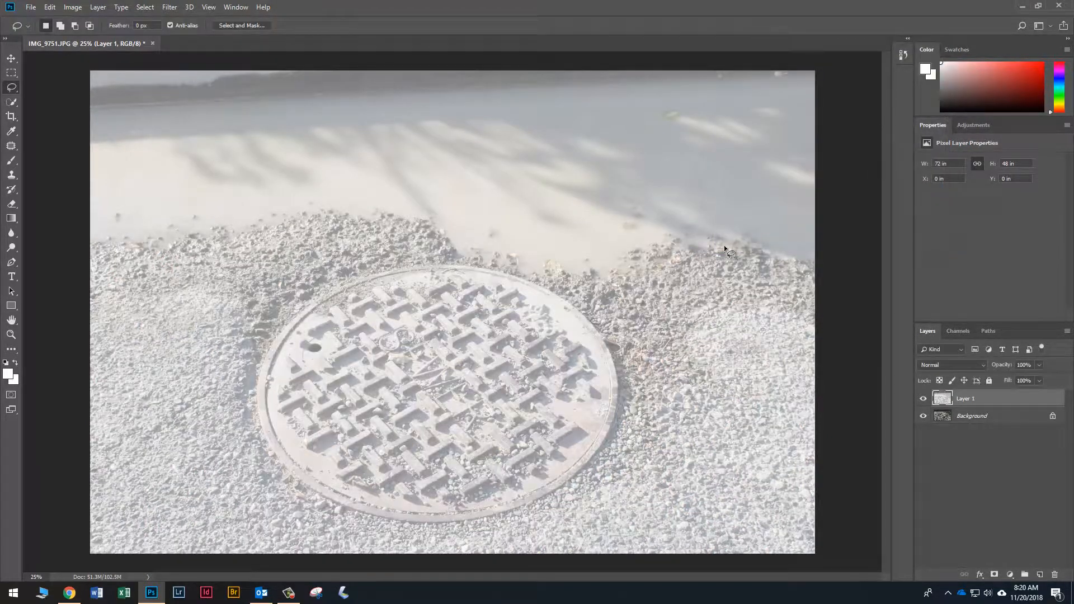
Boost the duplicated layer's saturation strongly with Hue/Saturation and compare it with the original by hiding and showing the layer
key(ctrl+u)
drag(789, 174, 876, 145)
click(914, 91)
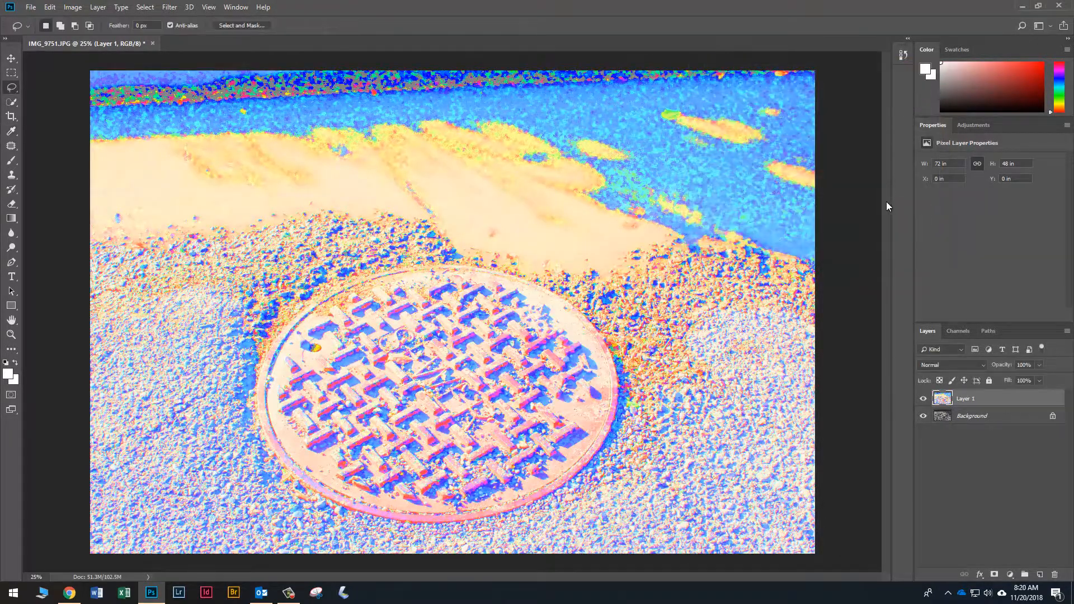
click(924, 398)
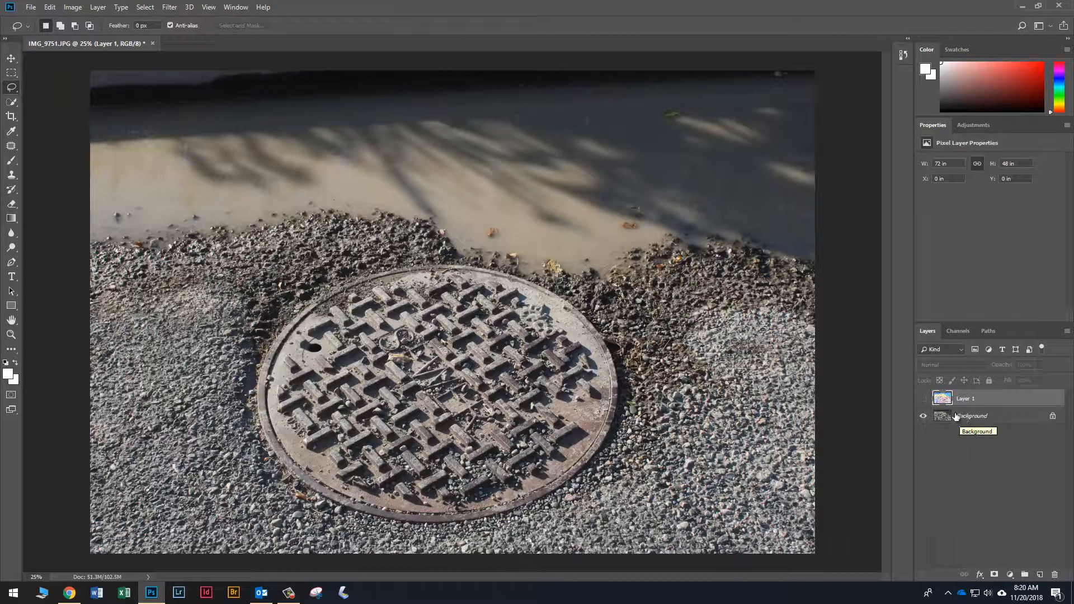
click(922, 400)
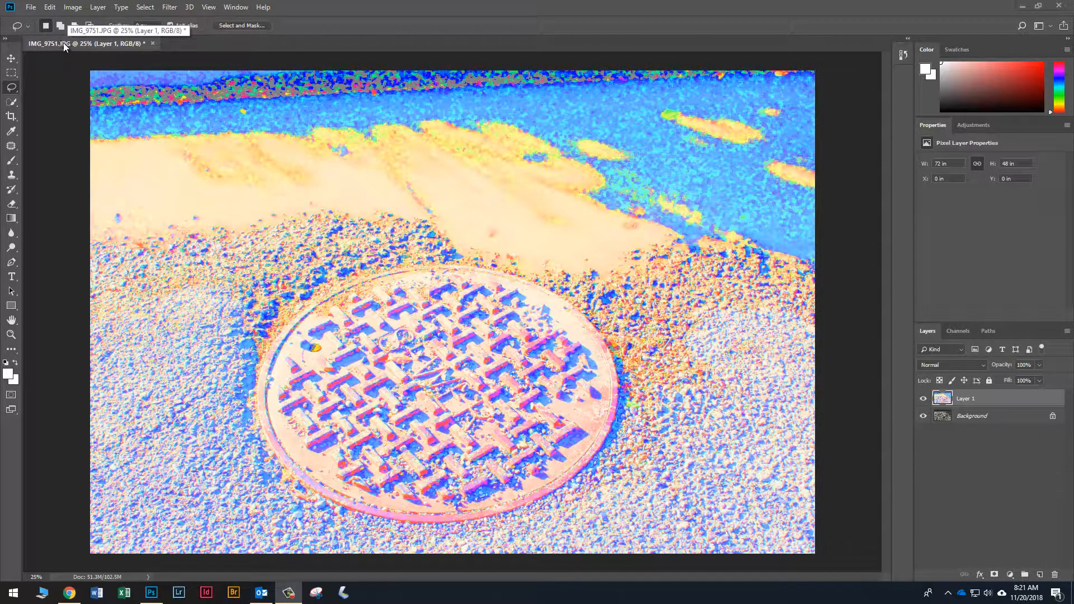
Save the layered image as the Photoshop file IMG_9751 in Pretty Pictures, with Maximize Compatibility on and the format options prompt set to not show again
click(31, 8)
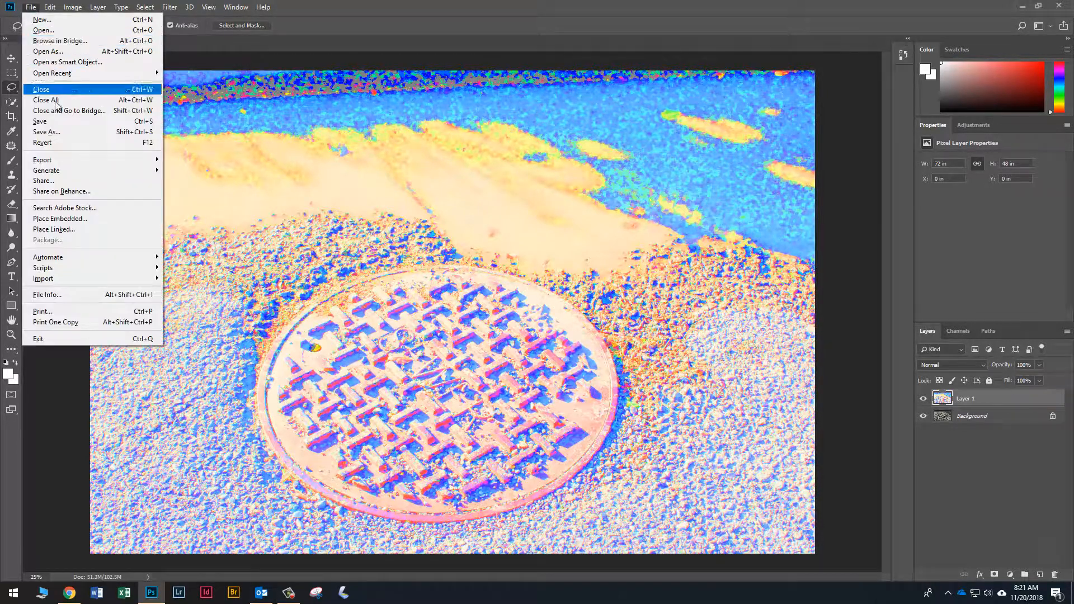
click(47, 132)
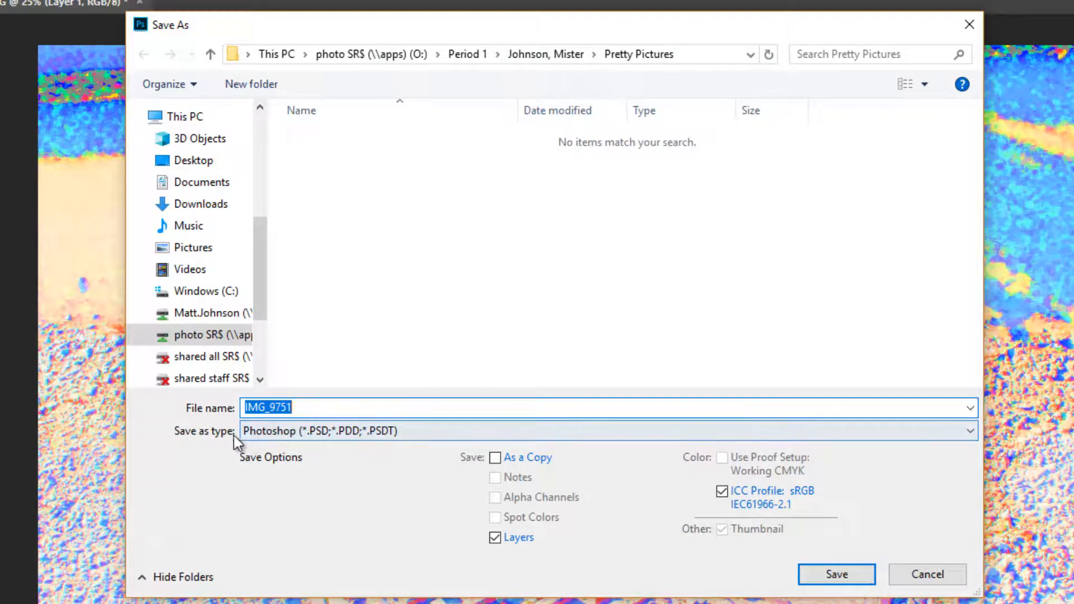
click(837, 579)
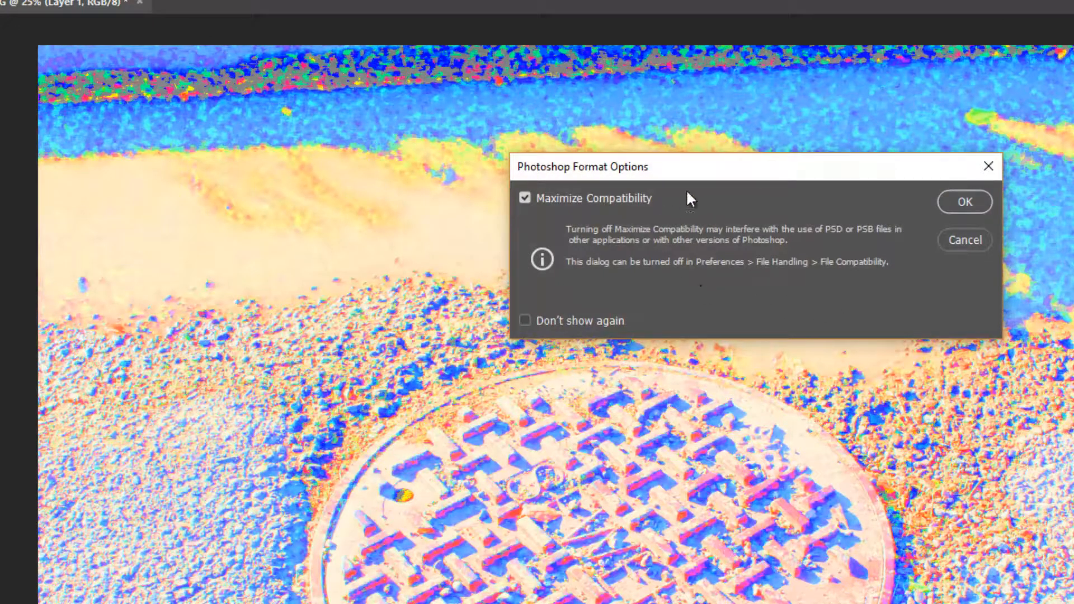
click(533, 319)
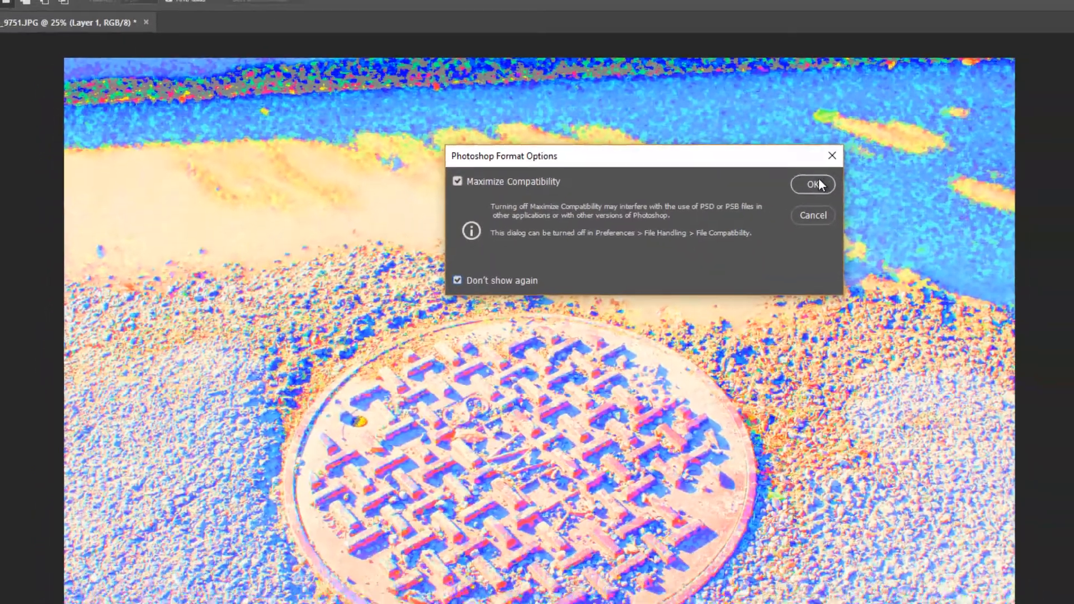
click(965, 201)
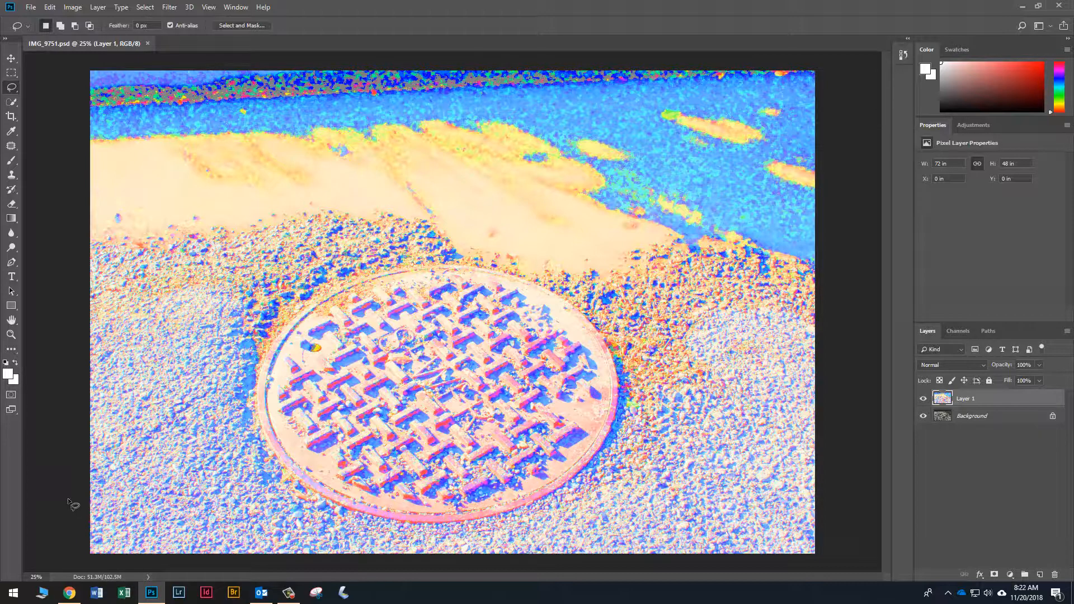
Start saving another version of IMG_9751 and set its file type to JPEG
click(31, 7)
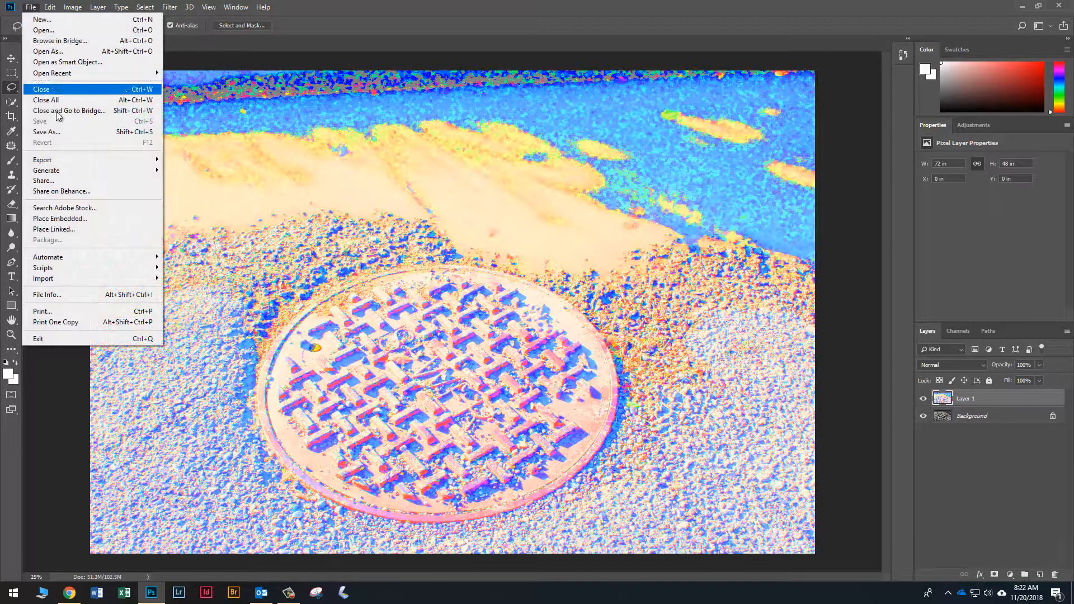
click(56, 135)
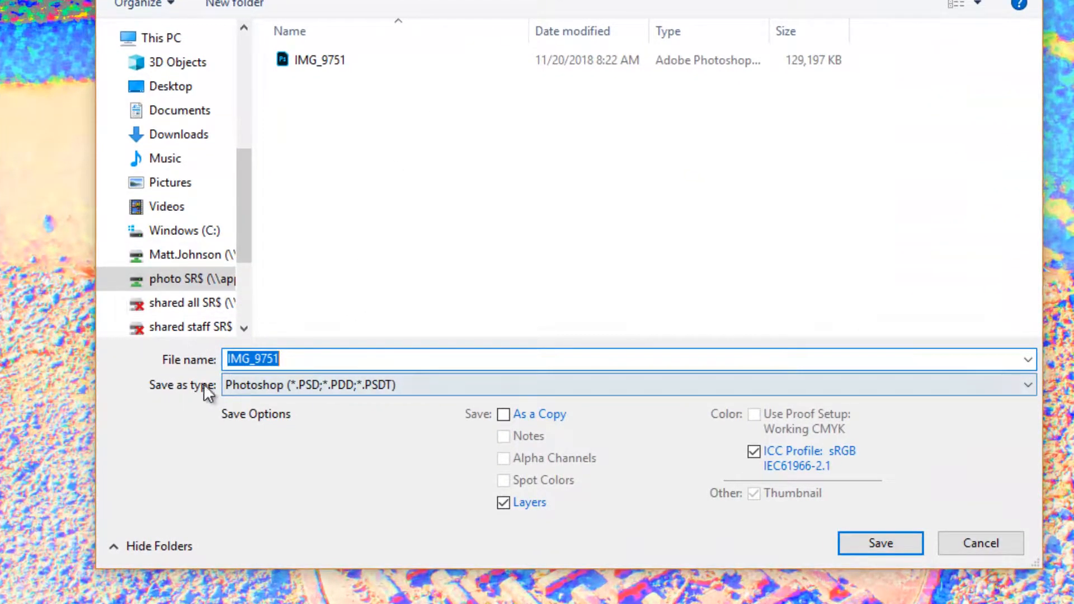
click(291, 385)
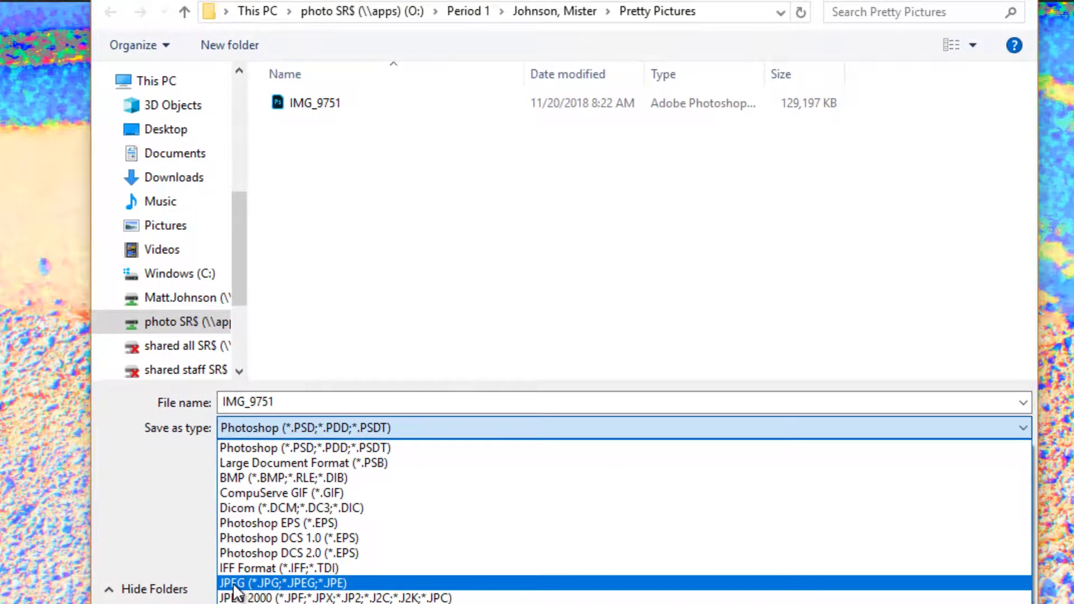
click(271, 582)
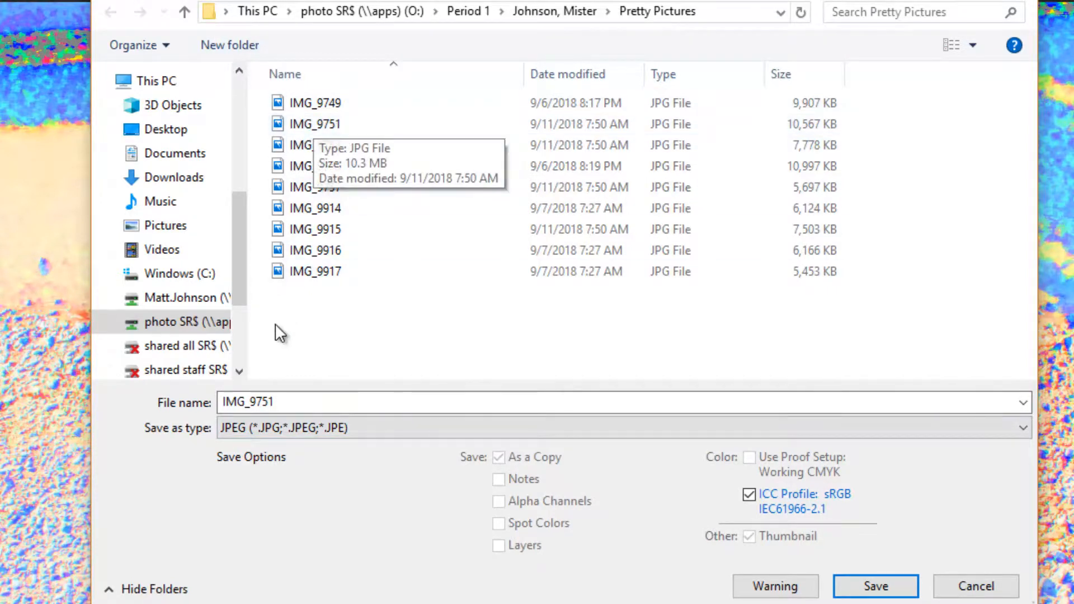
click(328, 119)
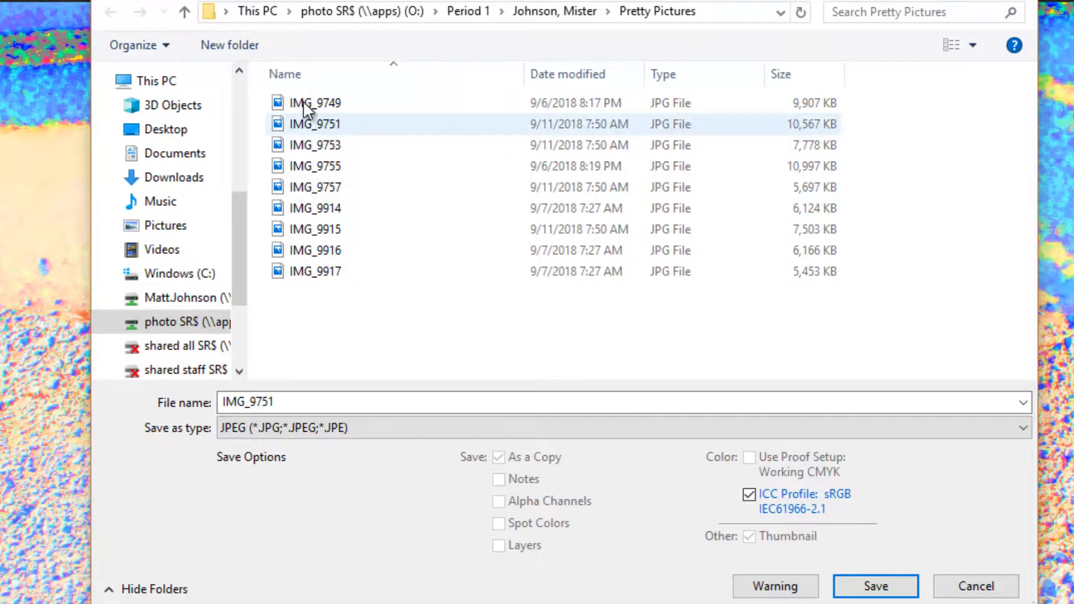
Create a folder named Edits inside Pretty Pictures and save the JPEG there at Maximum quality 10 with the Baseline ("Standard") format
click(243, 45)
text(Edits)
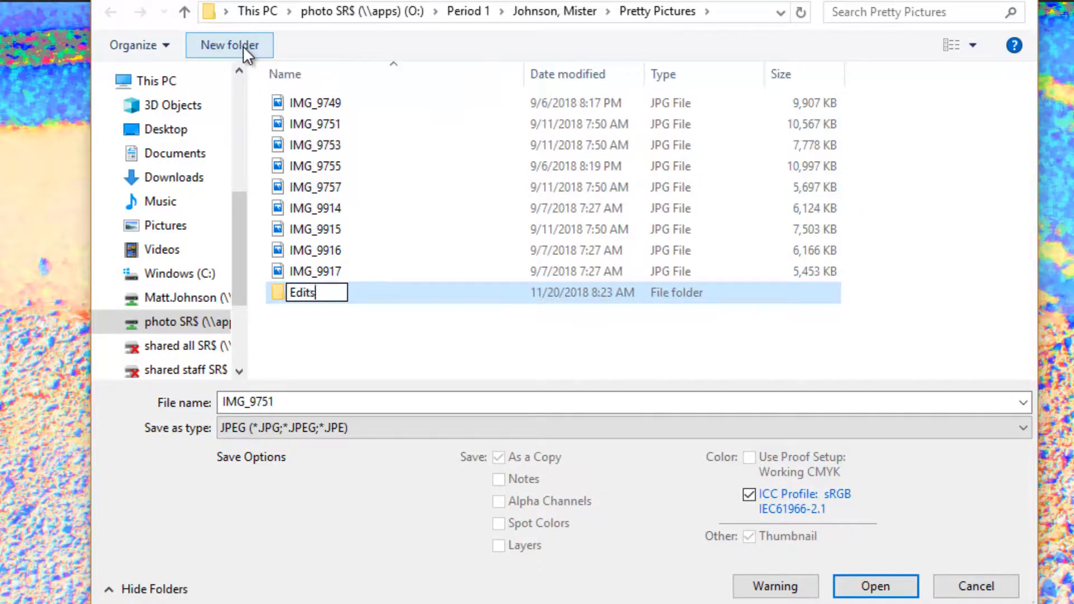
key(Return)
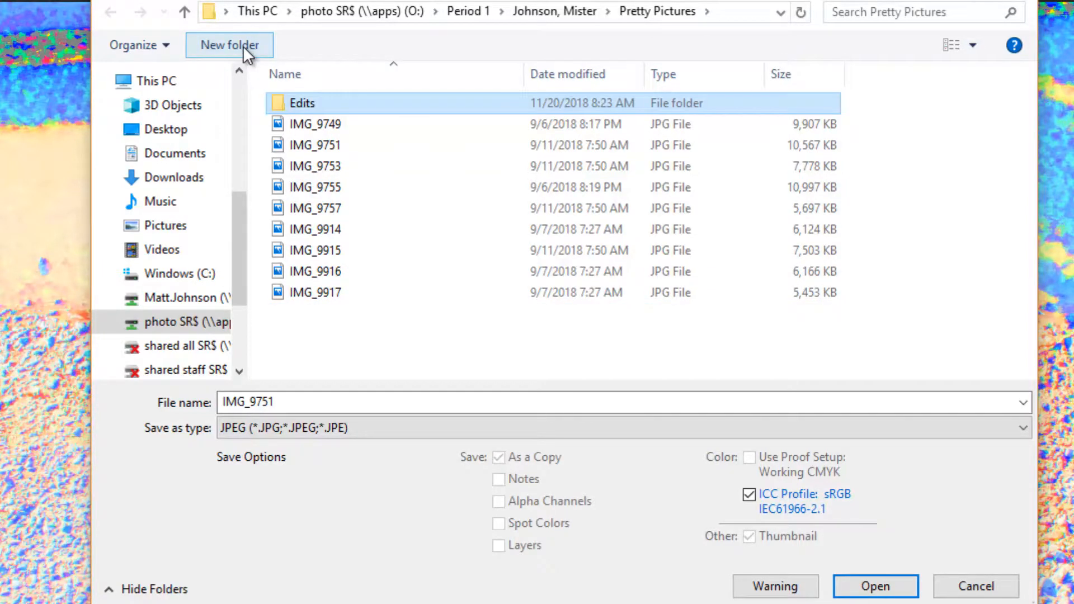
double_click(322, 105)
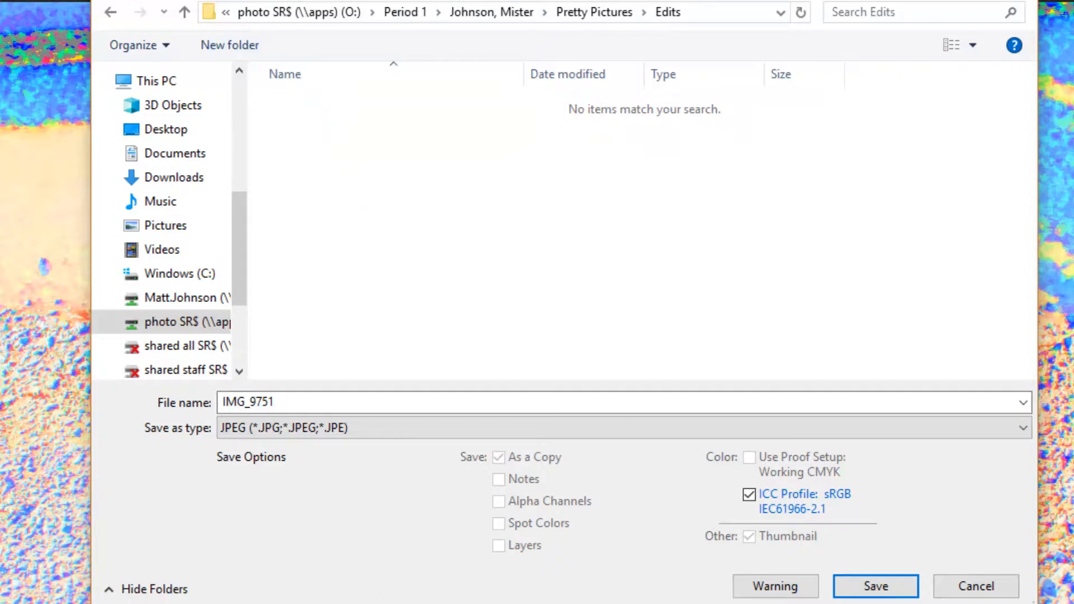
click(880, 585)
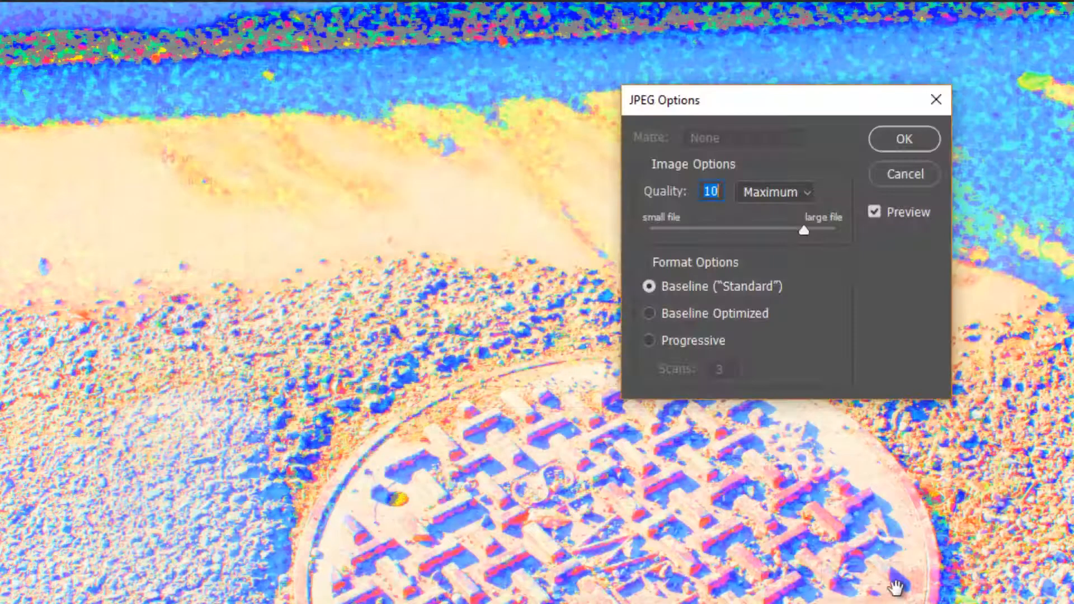
click(907, 139)
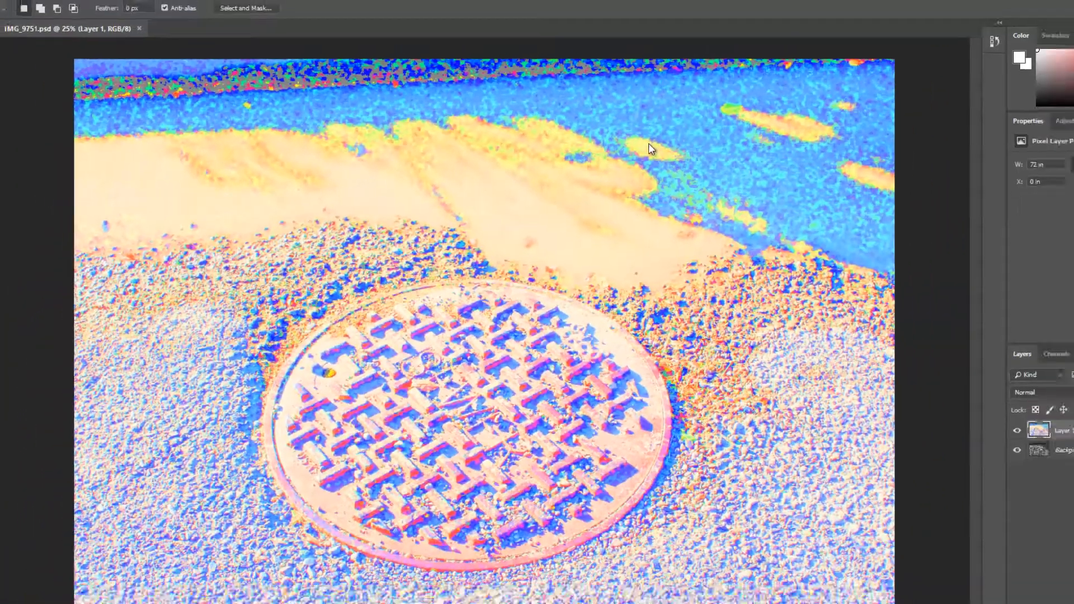